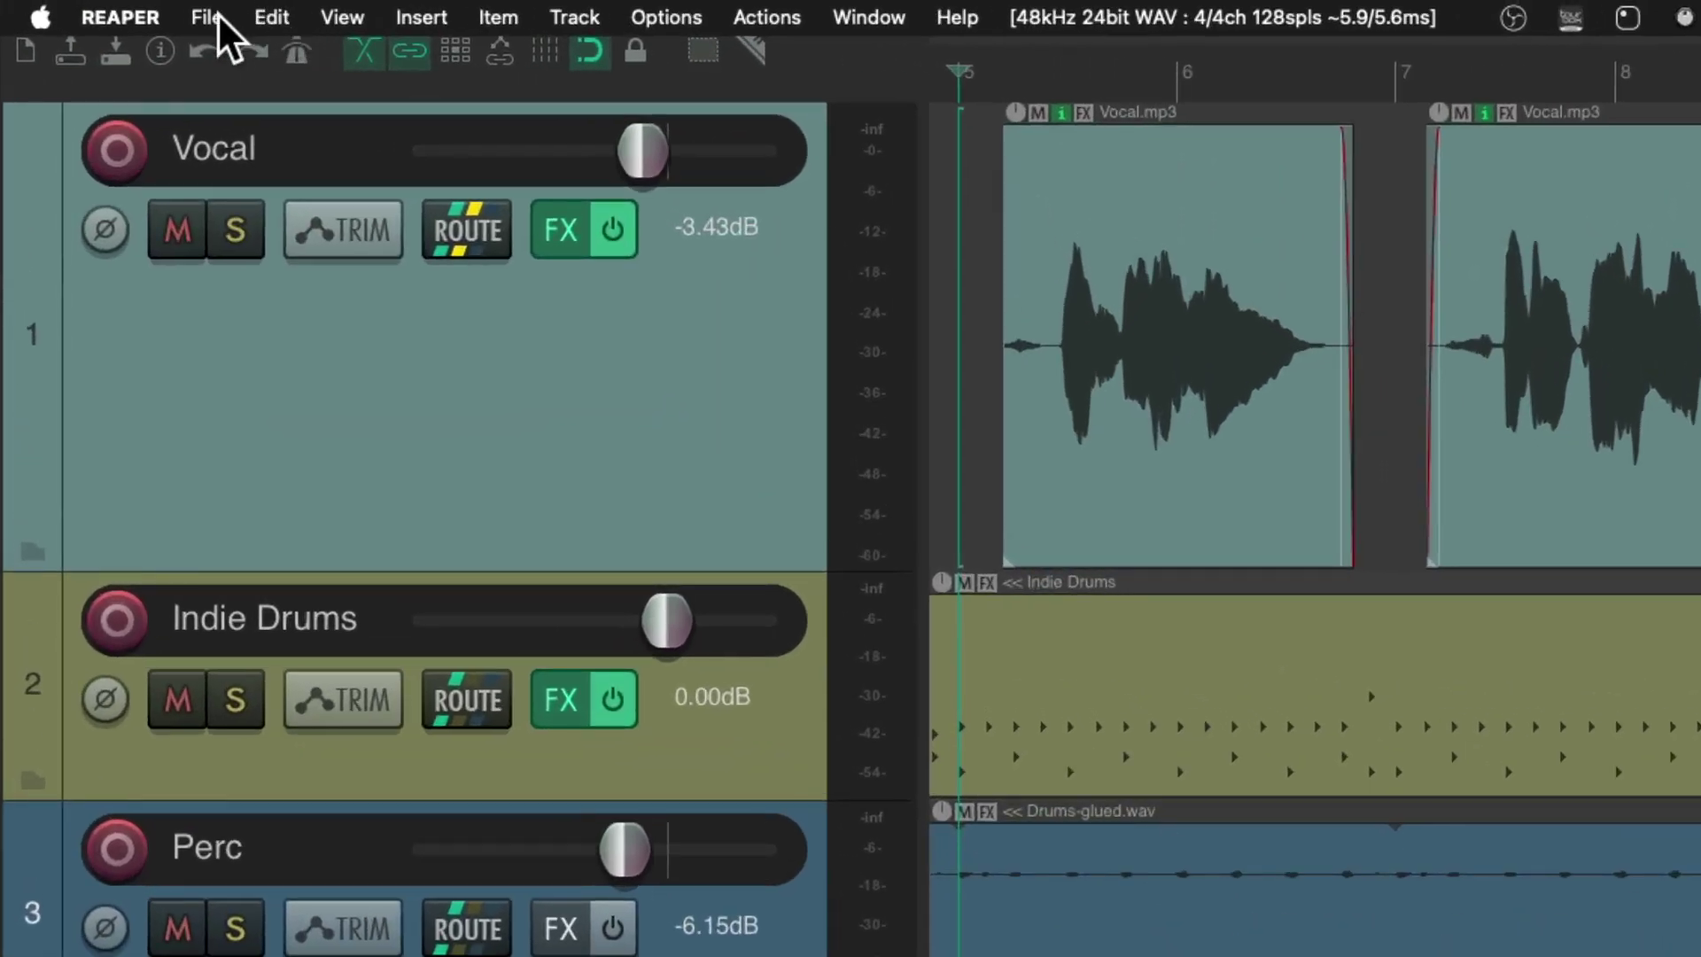
Paste a copy of the FX Chains 1.1 Vocal track into a new empty project tab
{"action": "left_click", "coordinate": [207, 16]}
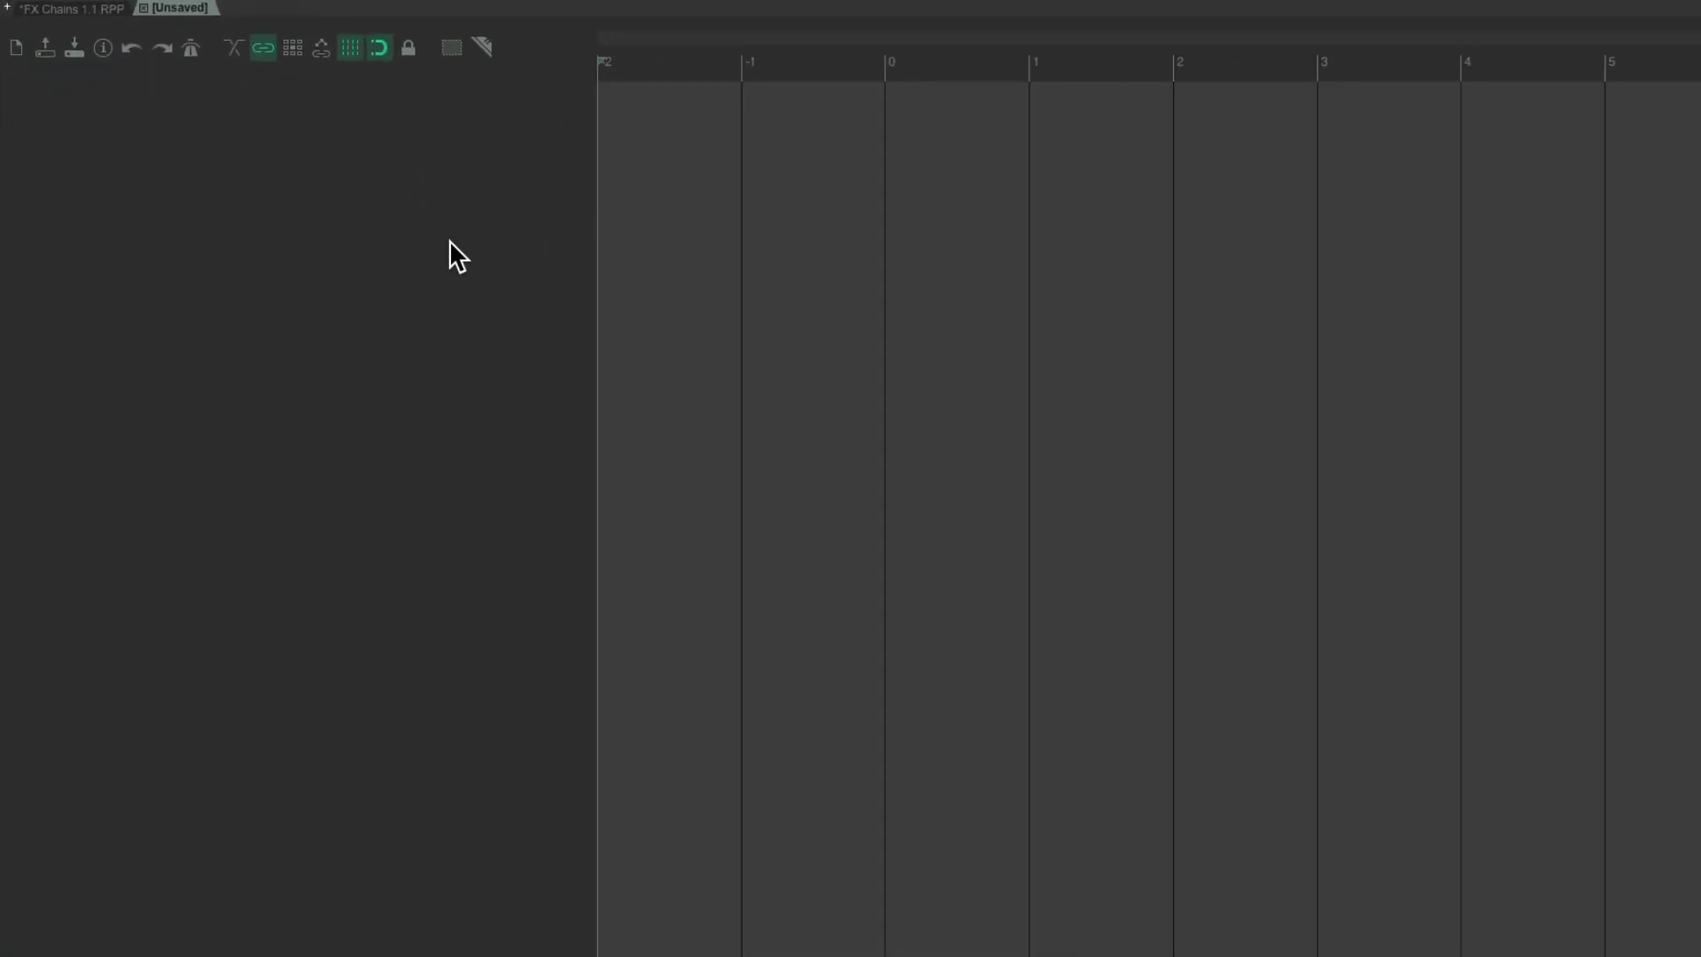
{"action": "left_click", "coordinate": [107, 9]}
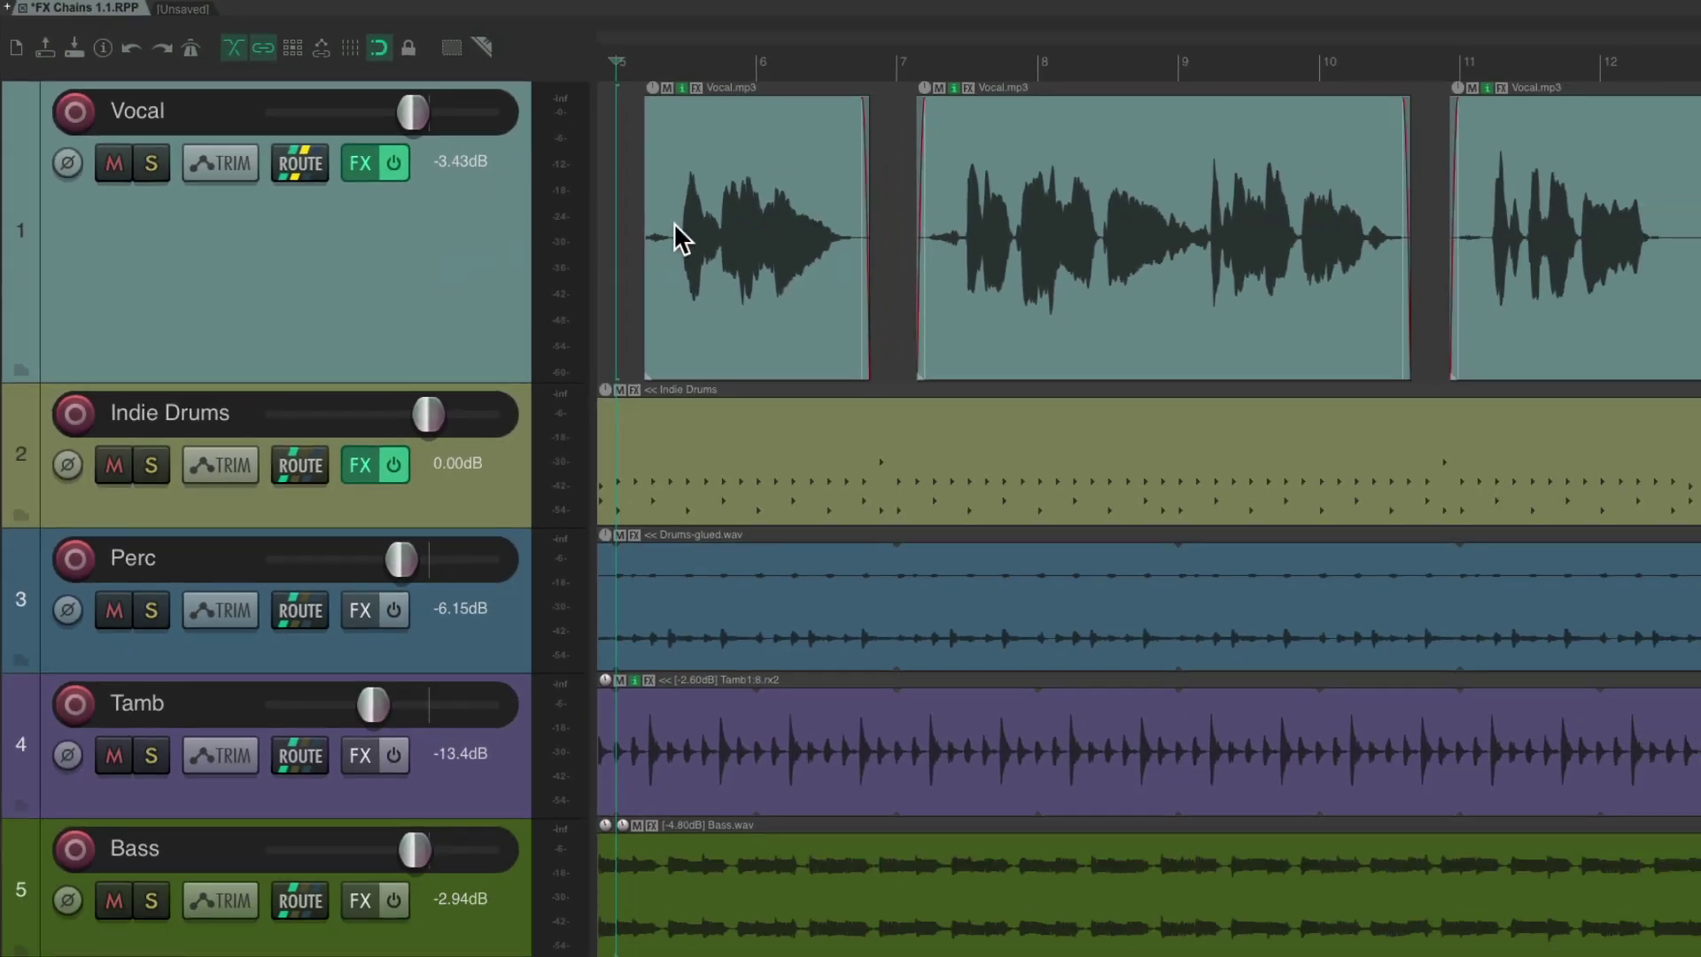
{"action": "left_click", "coordinate": [423, 256]}
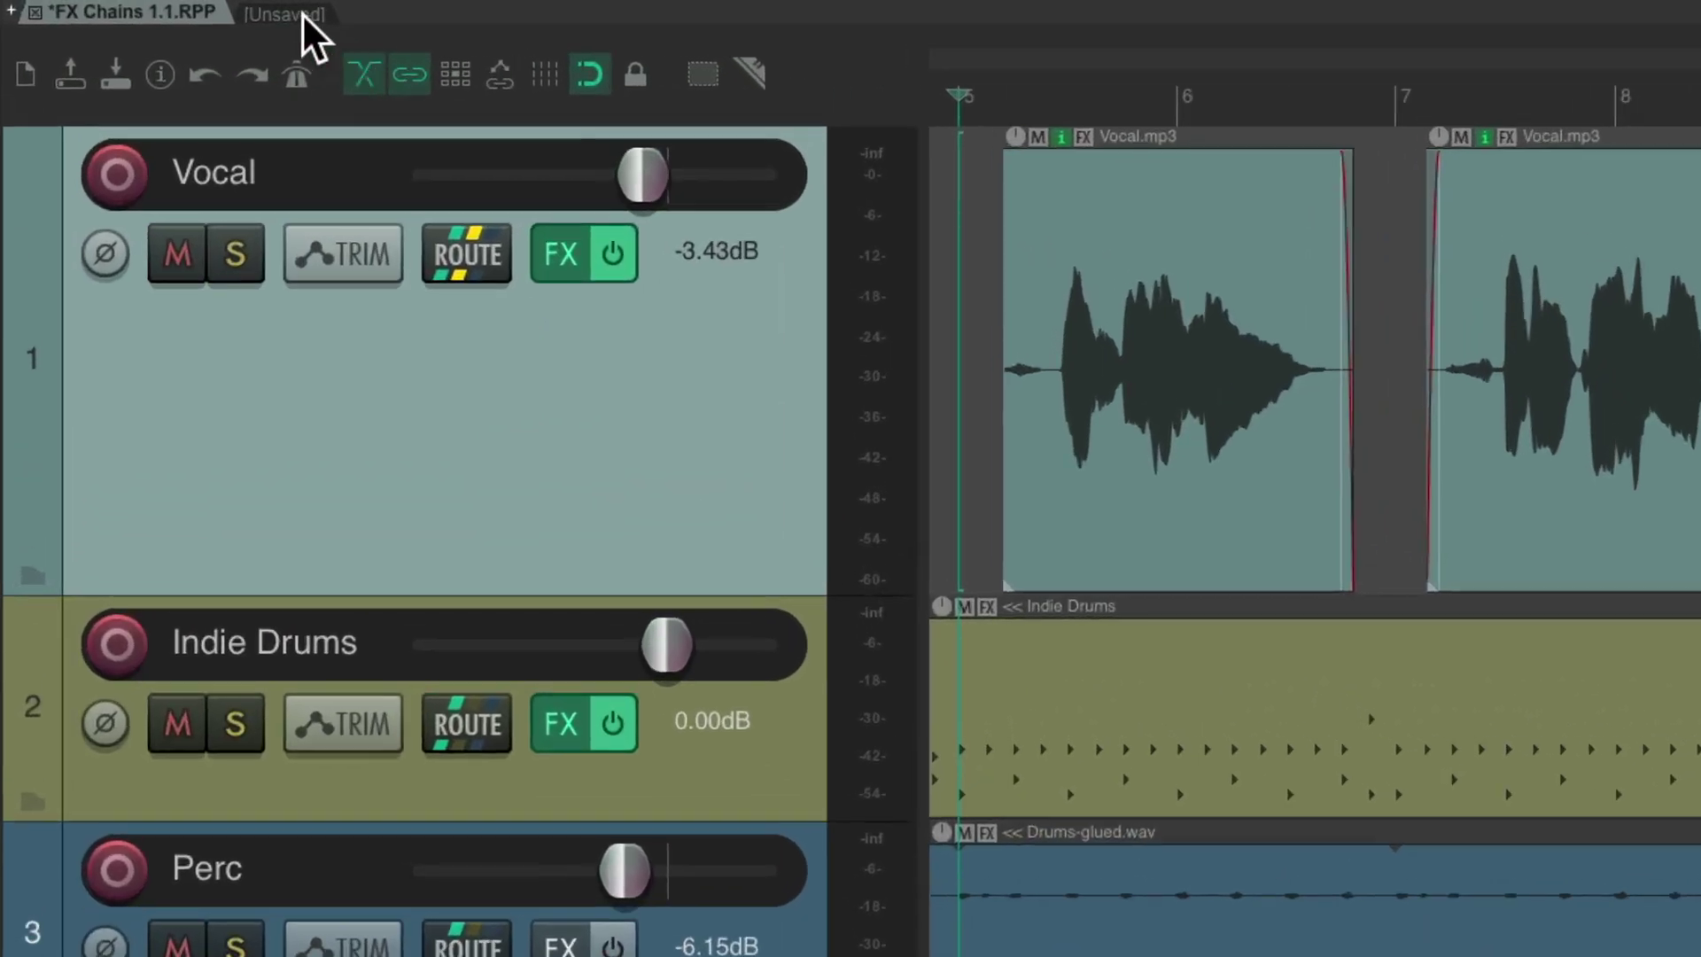
{"action": "left_click", "coordinate": [236, 10]}
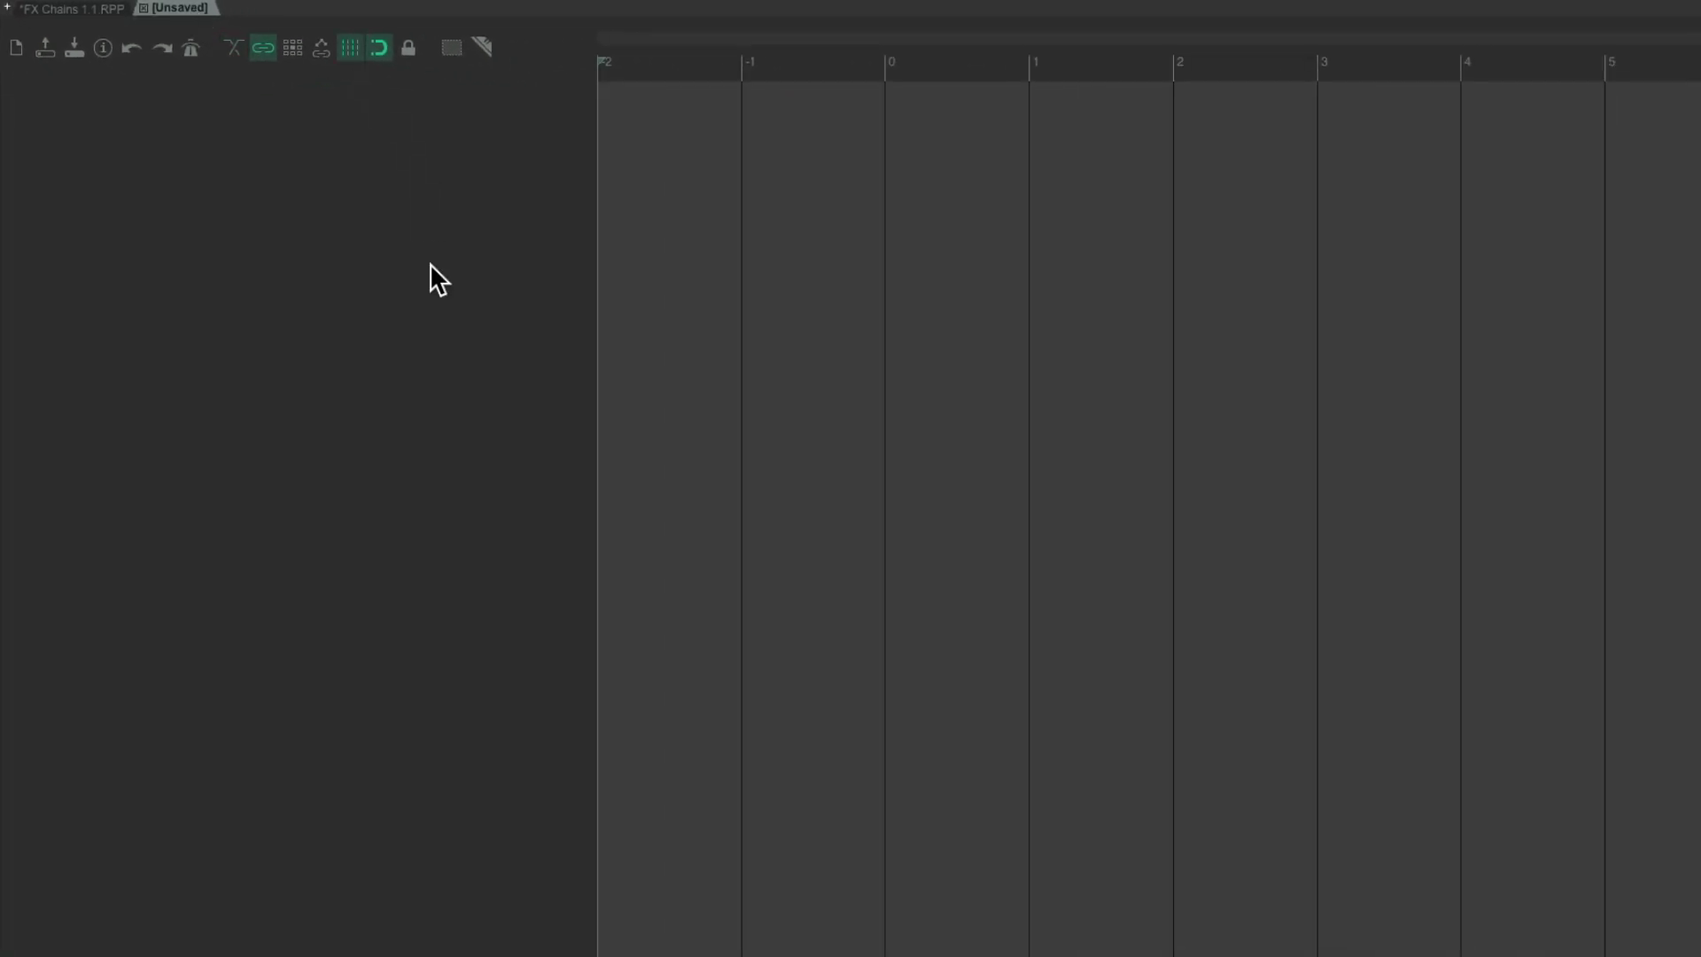
{"action": "key", "text": "ctrl+v"}
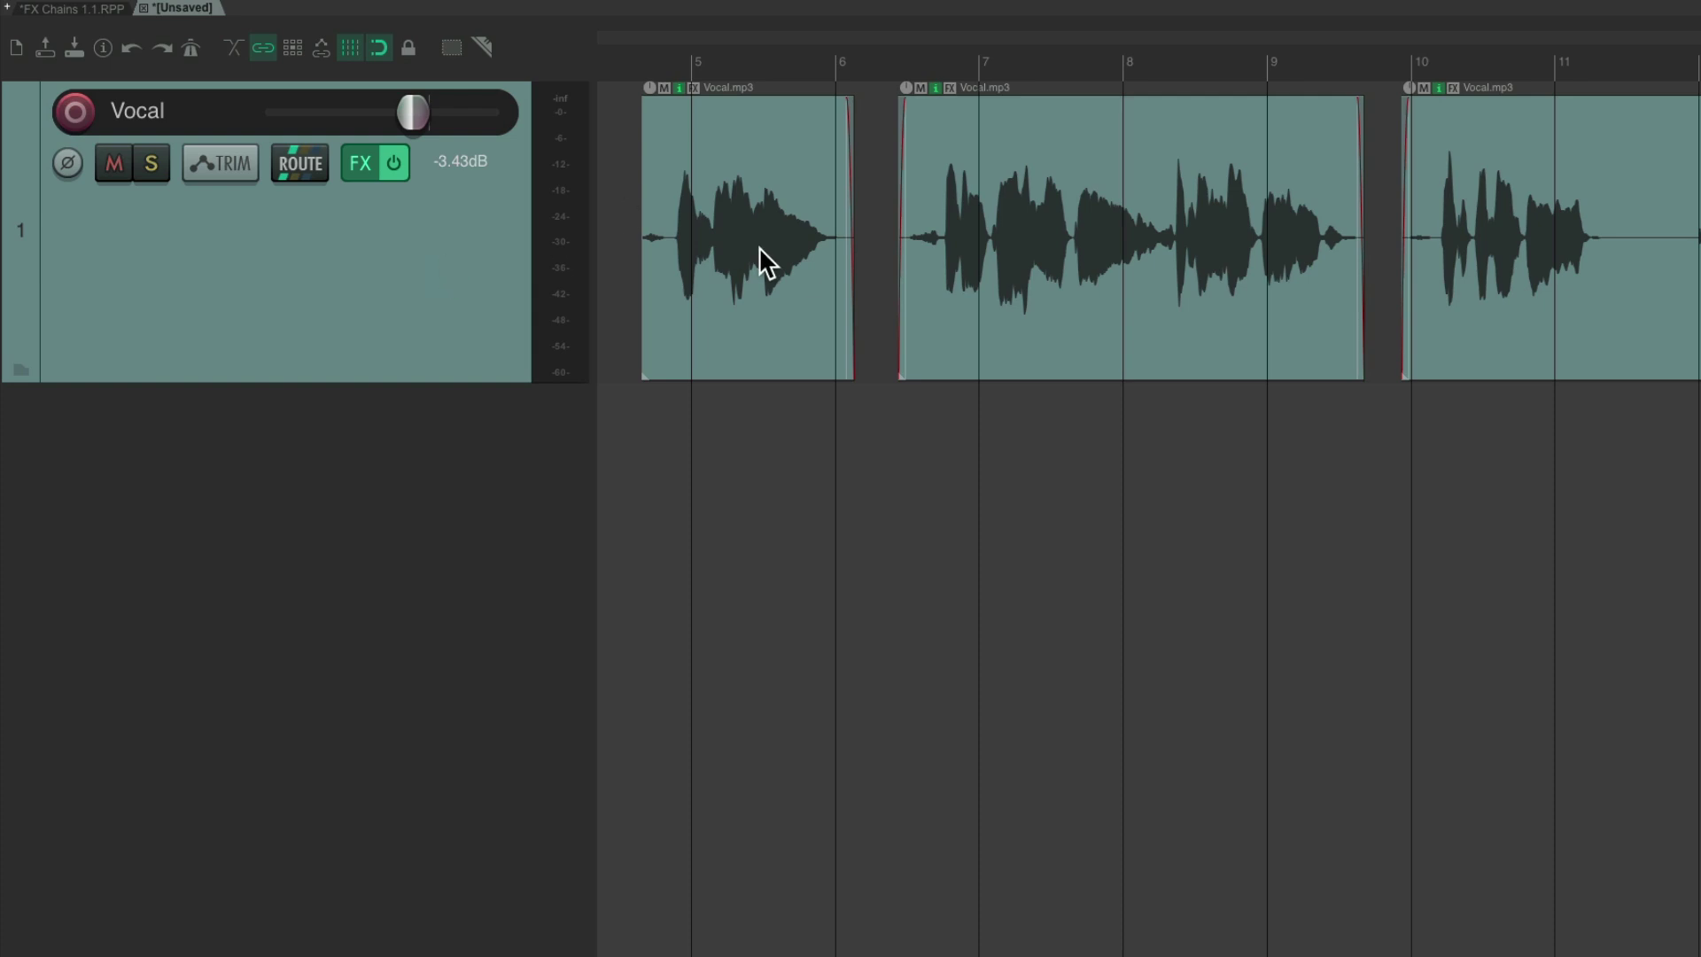
Close the unsaved tab without saving, then open Delay Throws 4.1.RPP from Recent projects in a new tab
{"action": "left_click", "coordinate": [141, 8]}
{"action": "key", "text": "n"}
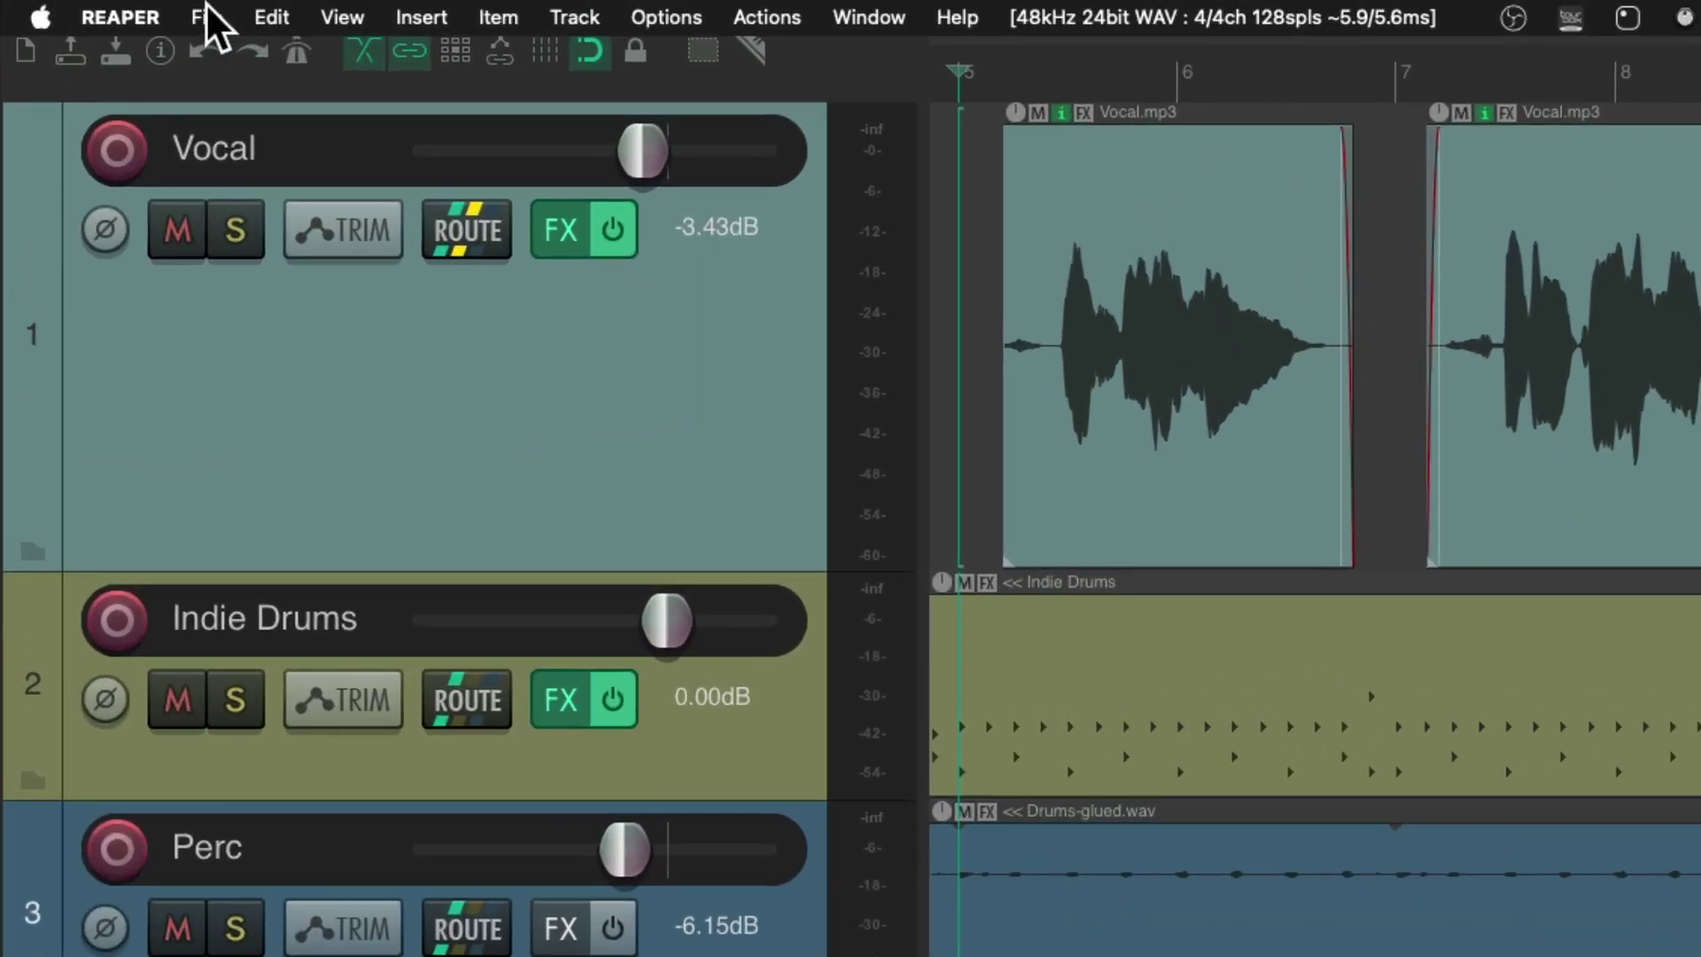
{"action": "left_click", "coordinate": [209, 17]}
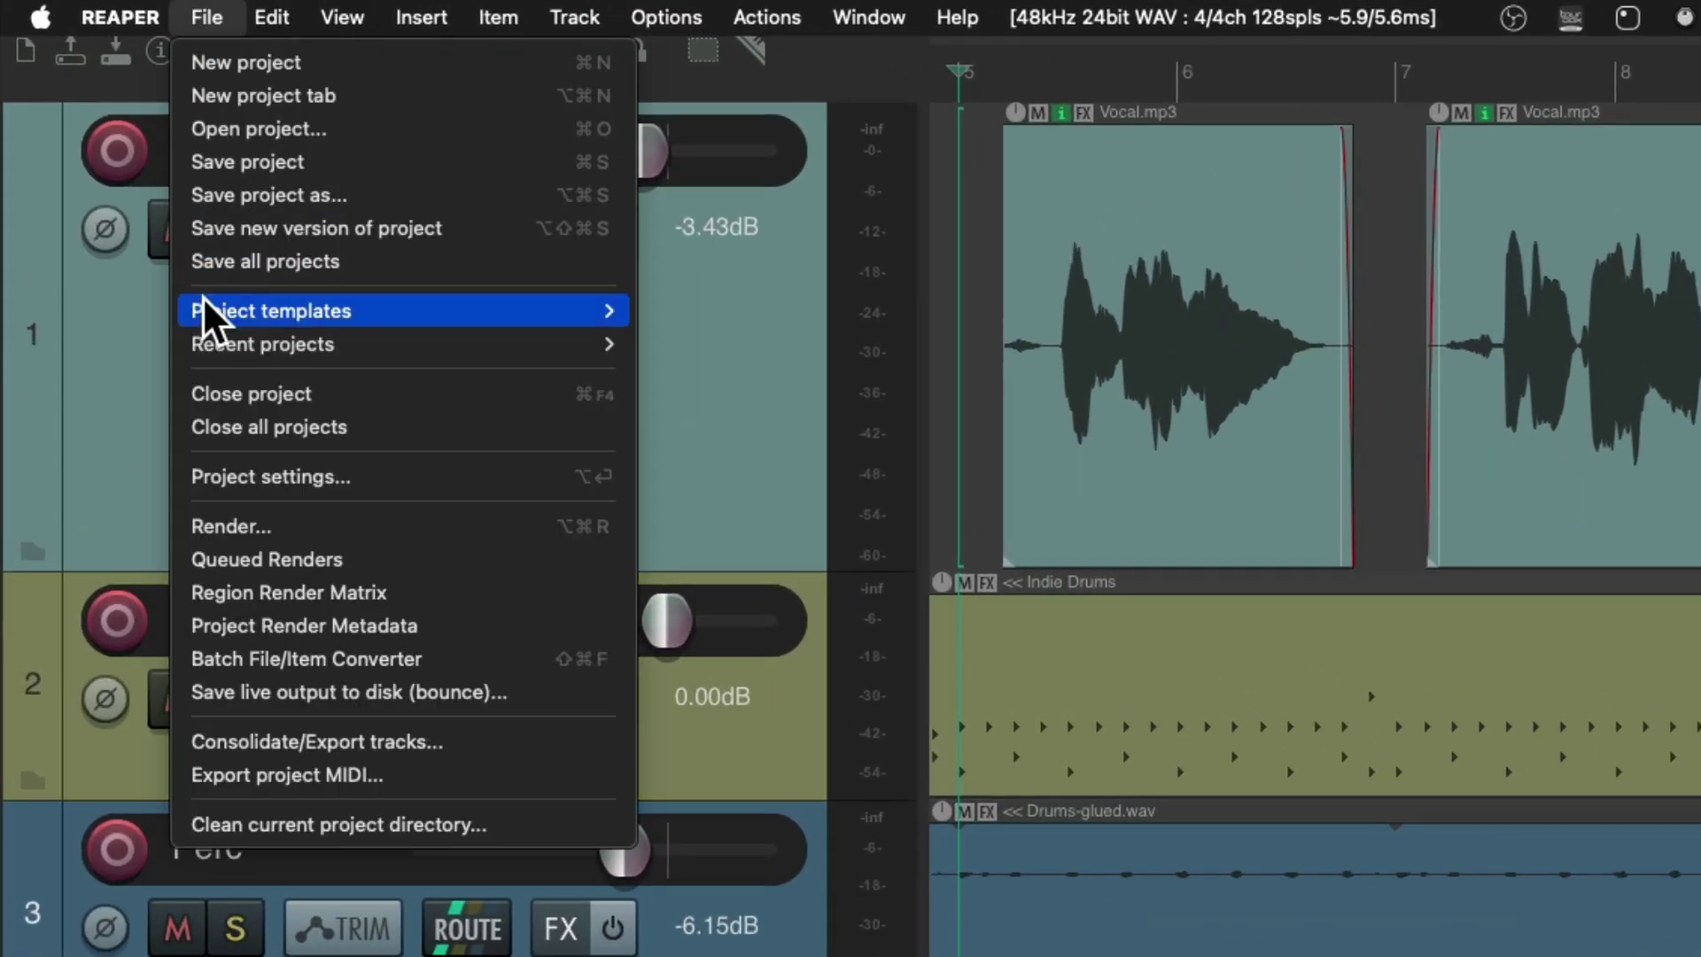
{"action": "mouse_move", "coordinate": [263, 344]}
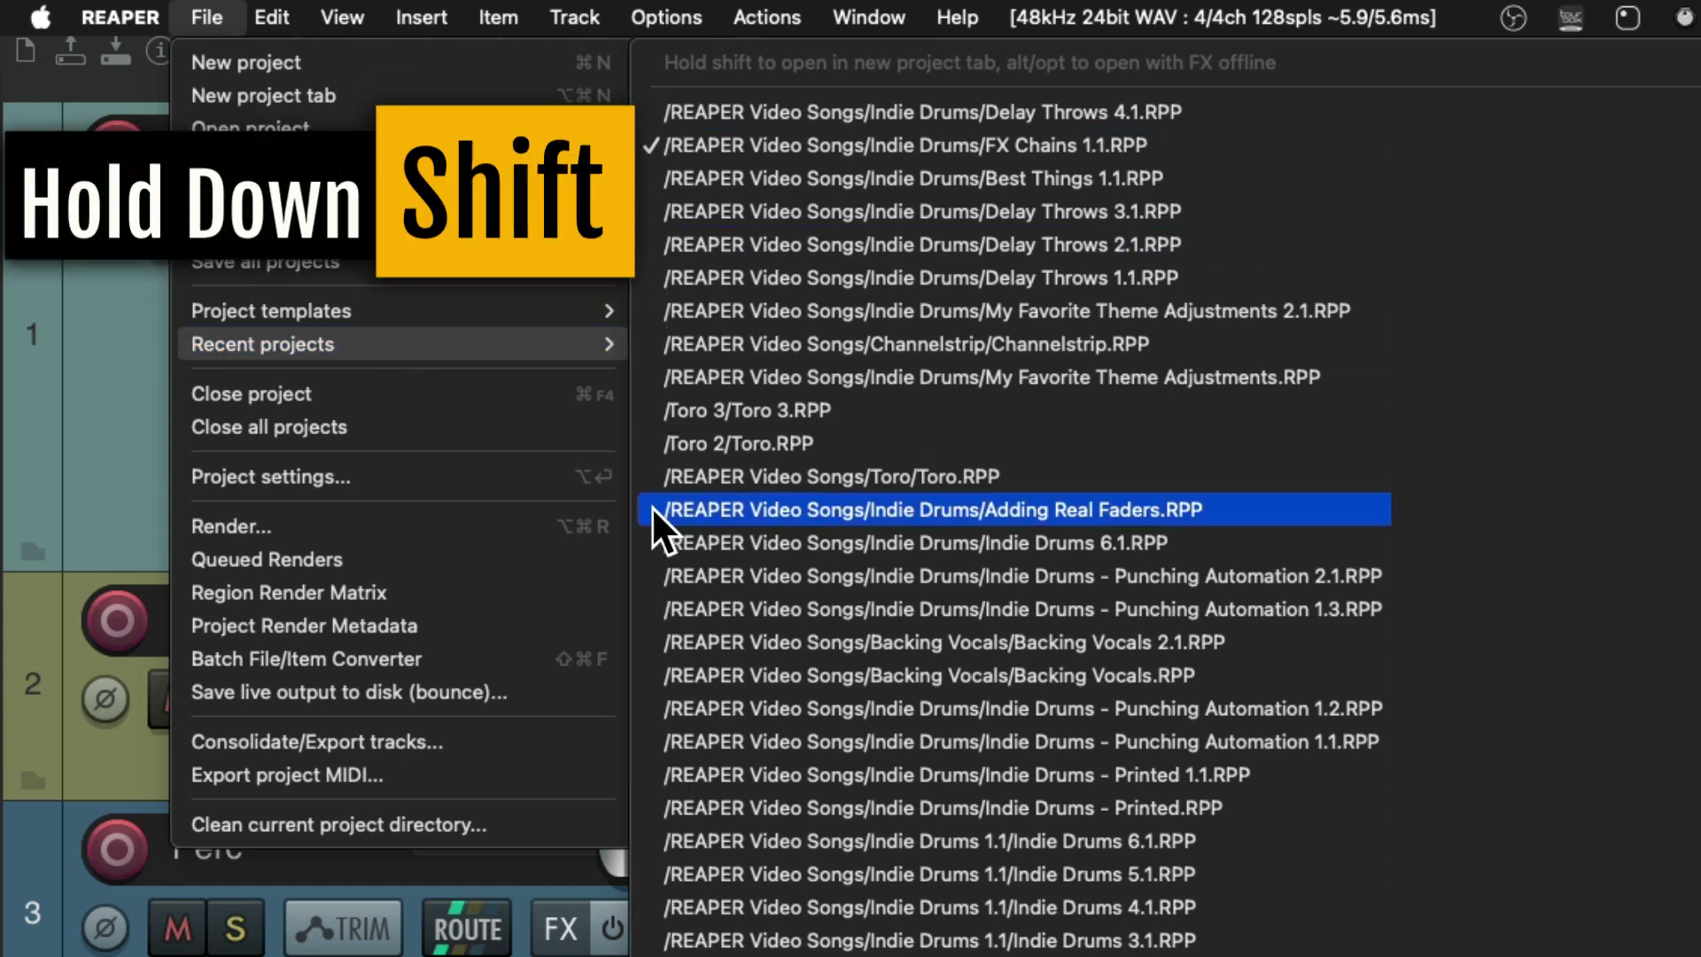
{"action": "left_click", "coordinate": [818, 117], "text": "shift"}
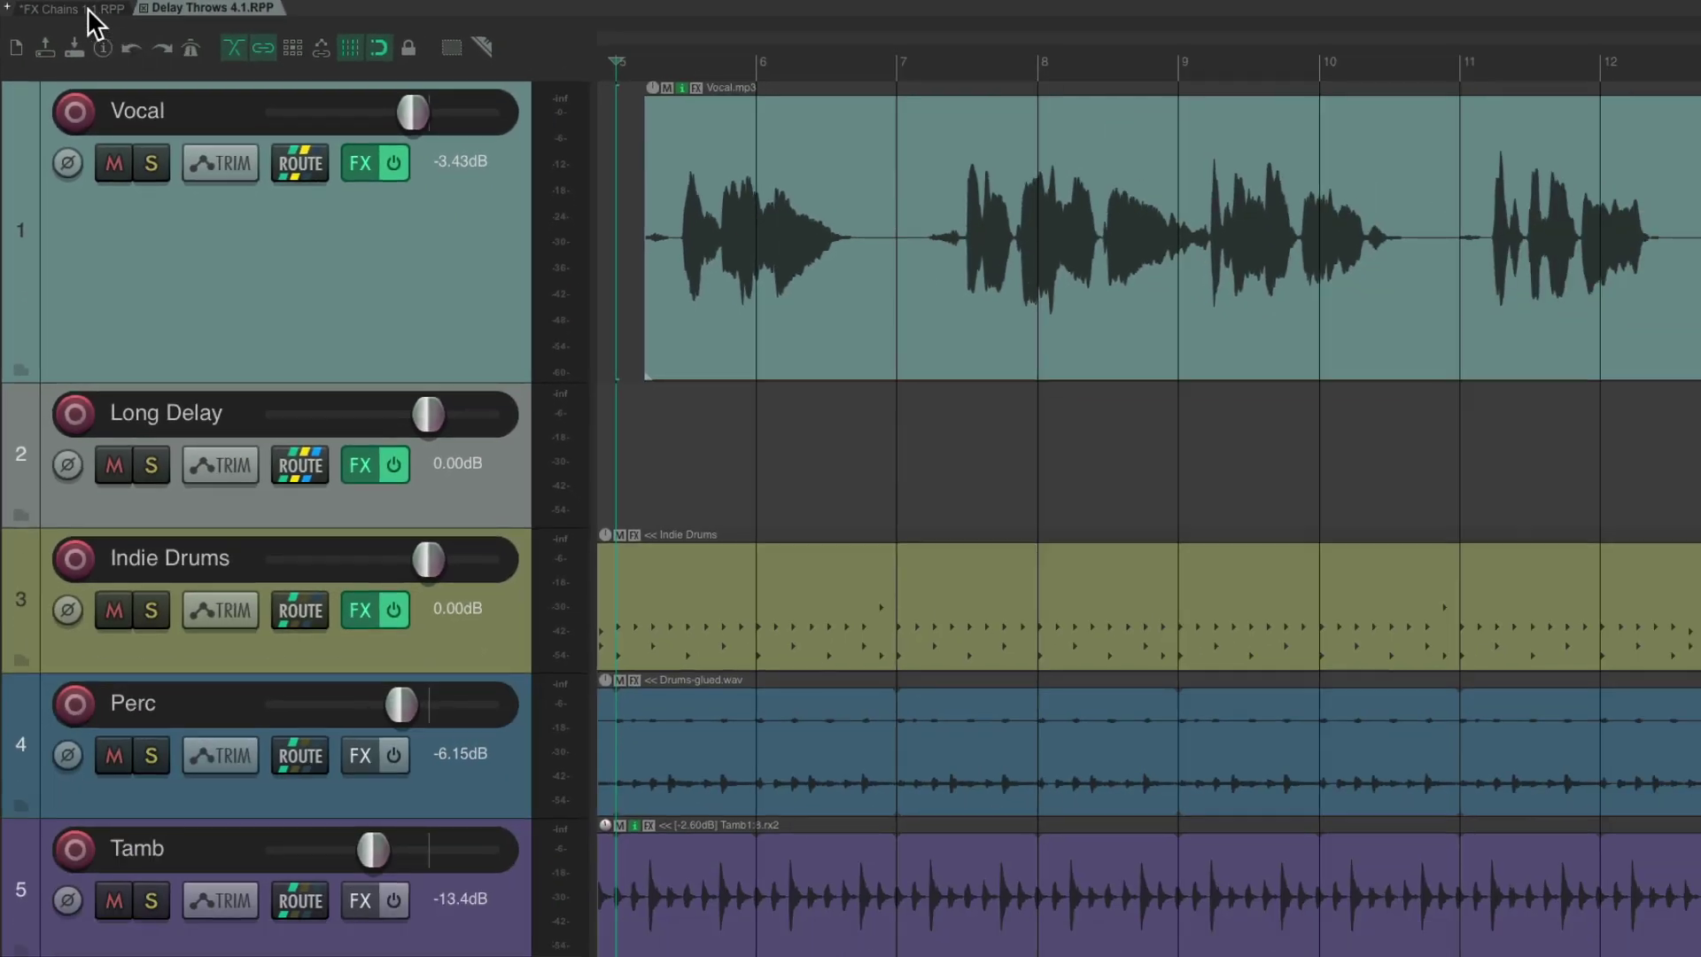
{"action": "left_click", "coordinate": [91, 16]}
{"action": "left_click", "coordinate": [190, 6]}
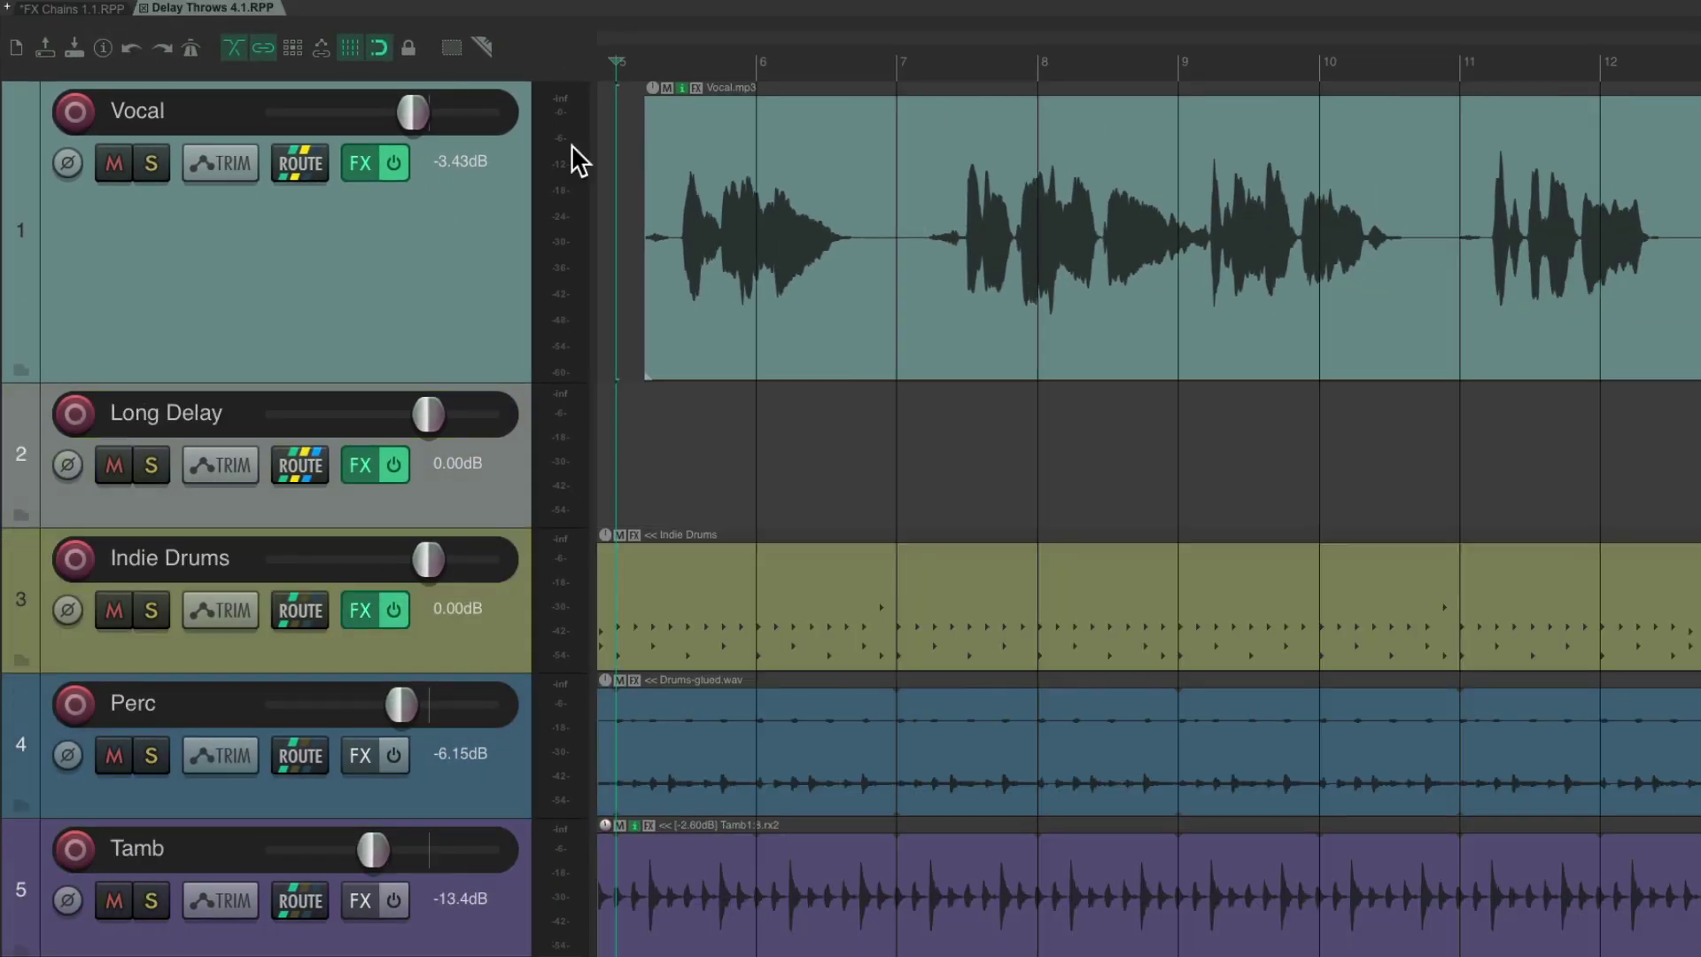